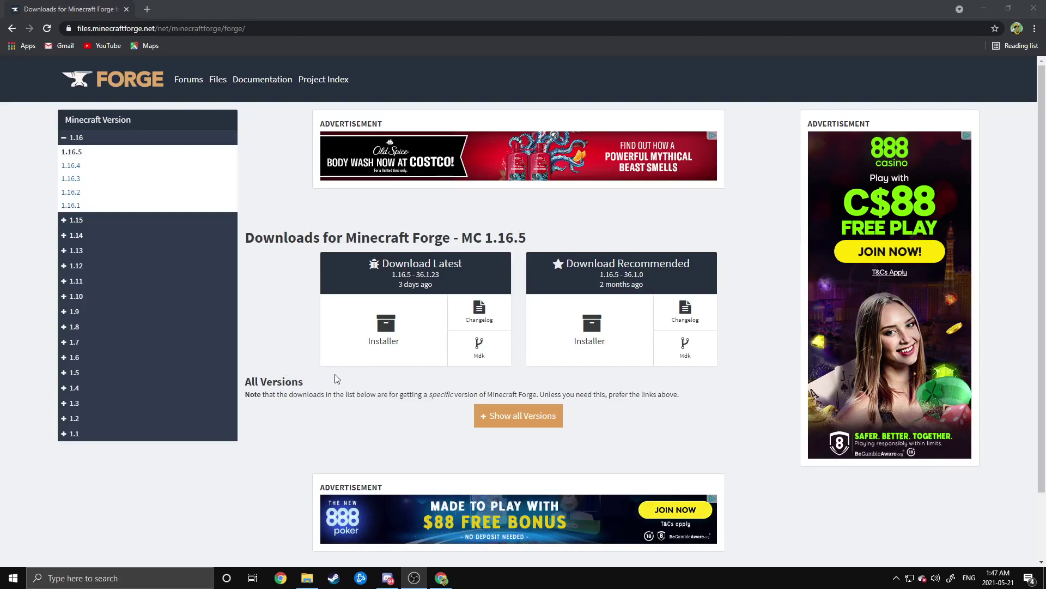
Download the latest Forge 1.16.5 installer (36.1.23), run it and install the client
{"action": "left_click", "coordinate": [393, 327]}
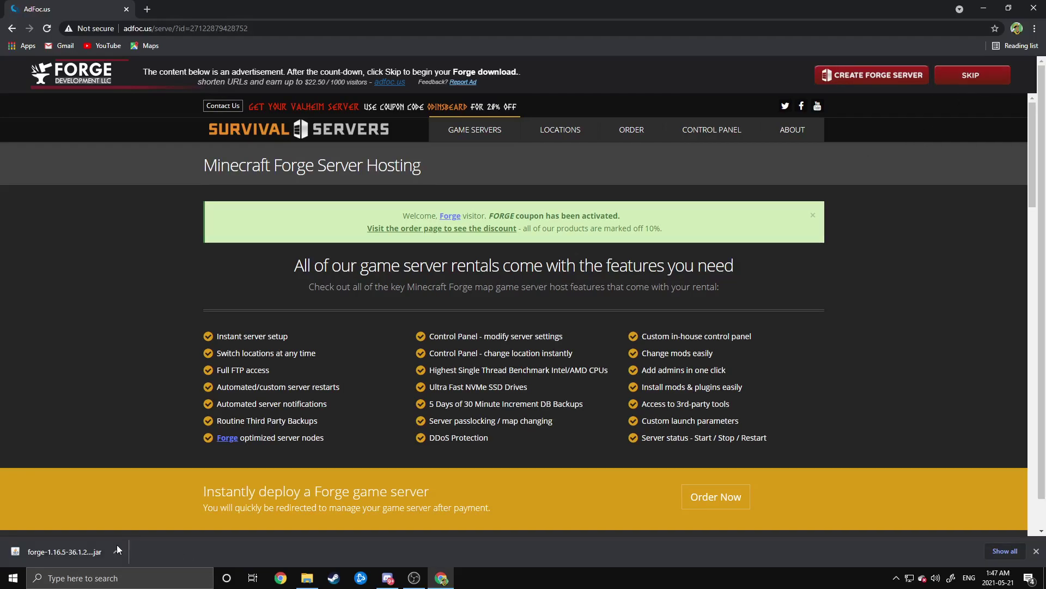
{"action": "left_click", "coordinate": [71, 548]}
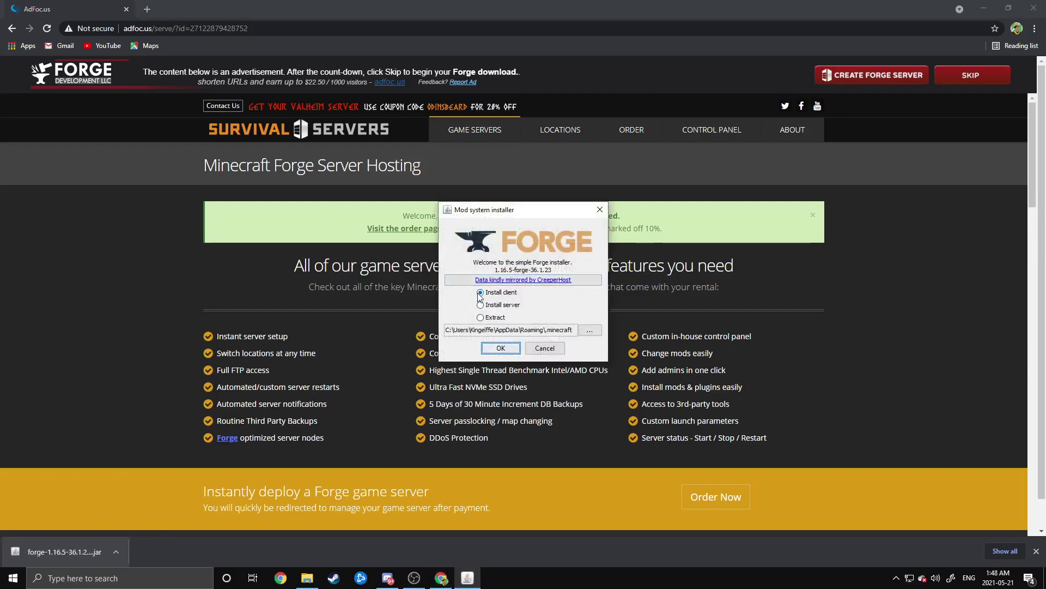
{"action": "left_click", "coordinate": [497, 347]}
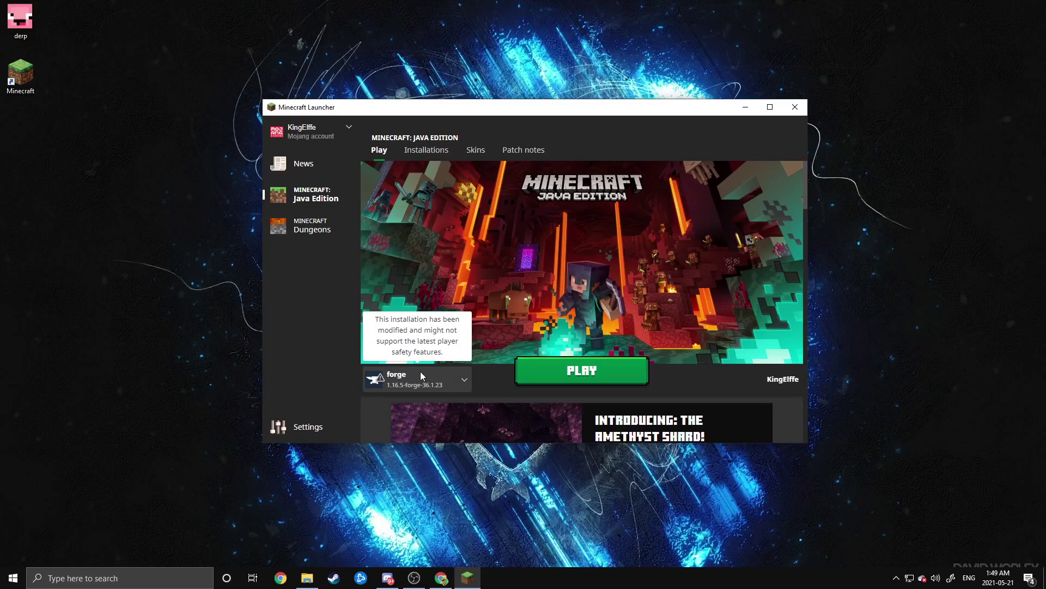
Edit the forge installation's JVM arguments to allocate 4 GB of memory (-Xmx4G) and save the installation
{"action": "left_click", "coordinate": [425, 154]}
{"action": "mouse_move", "coordinate": [473, 260]}
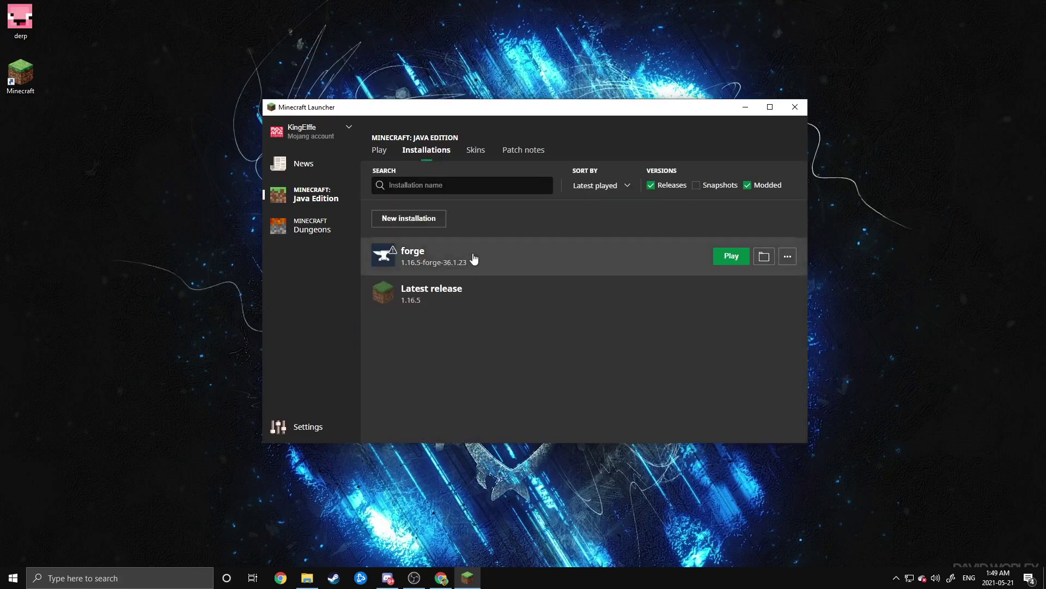
{"action": "left_click", "coordinate": [785, 255]}
{"action": "left_click", "coordinate": [765, 280]}
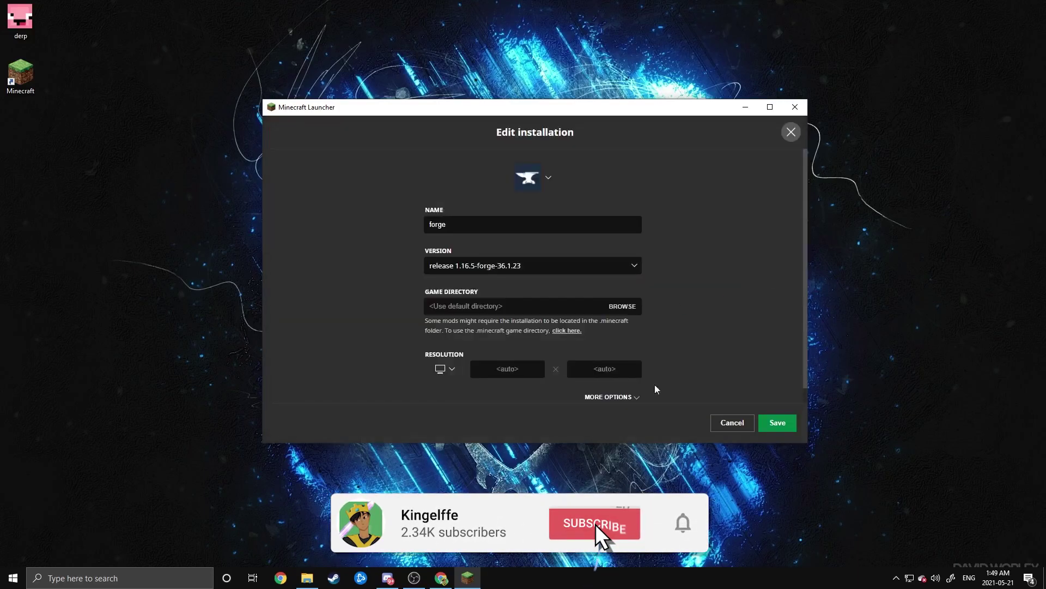
{"action": "left_click", "coordinate": [602, 397]}
{"action": "scroll", "coordinate": [678, 342], "scroll_direction": "down", "scroll_amount": 3}
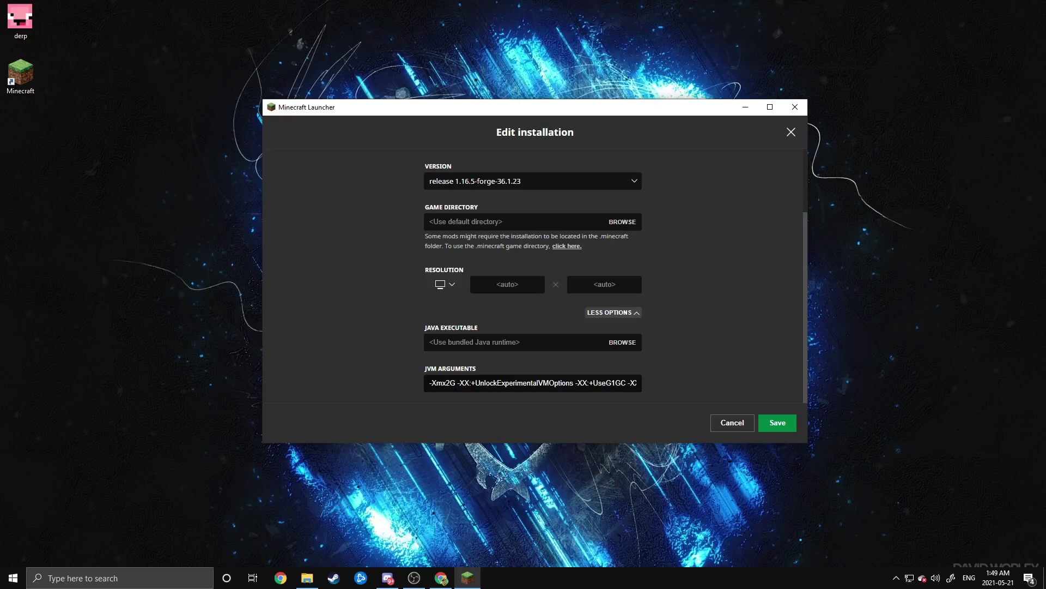
{"action": "left_click", "coordinate": [449, 382]}
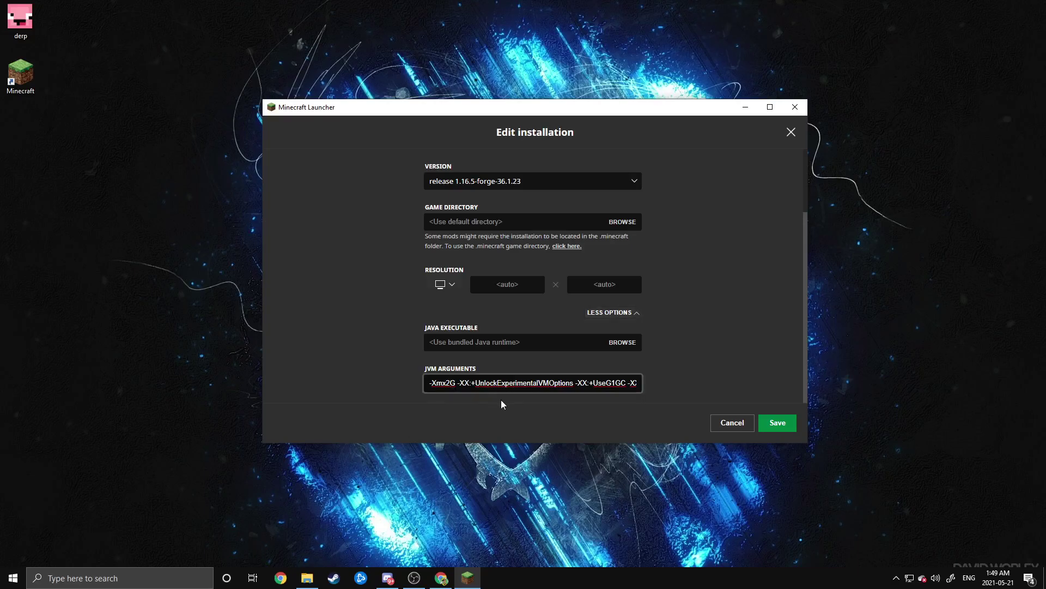
{"action": "key", "text": "BackSpace"}
{"action": "type", "text": "4"}
{"action": "left_click", "coordinate": [763, 426]}
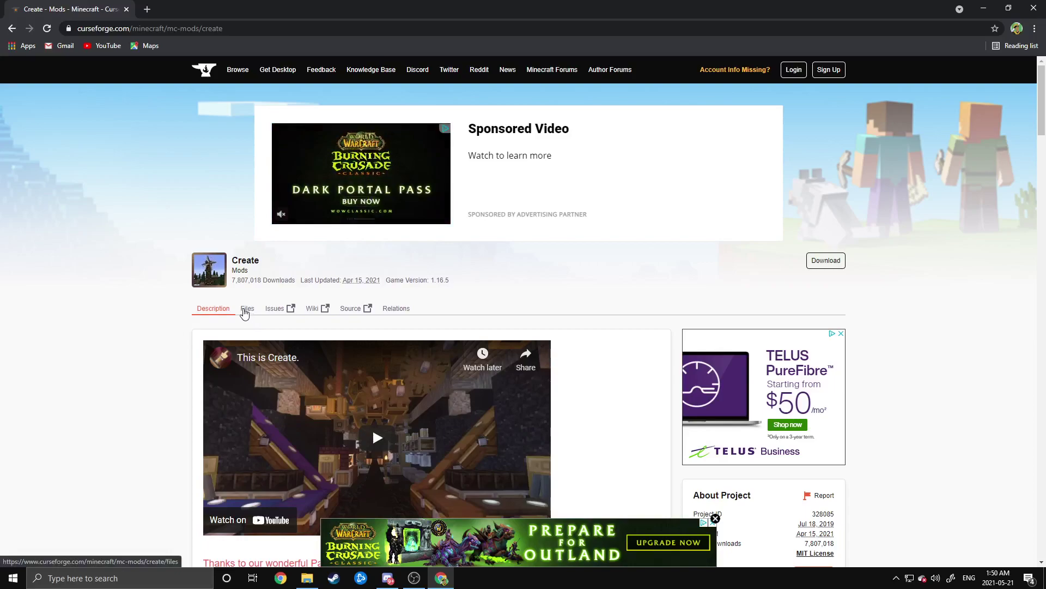
Download the Create 1.16.4+ v0.3.1c mod file from the Create project's files
{"action": "left_click", "coordinate": [245, 310]}
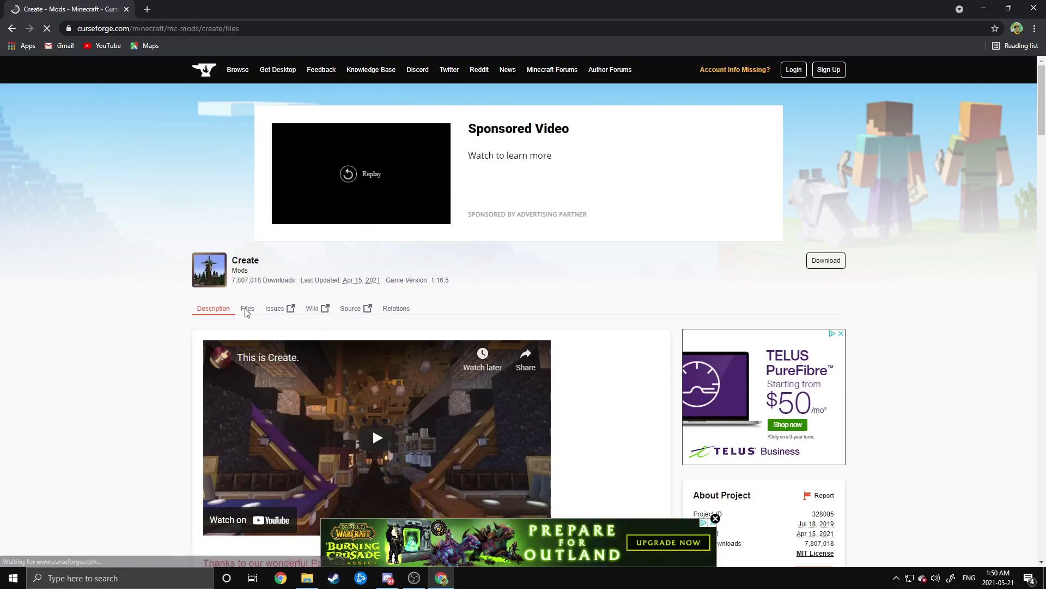
{"action": "scroll", "coordinate": [248, 314], "scroll_direction": "down", "scroll_amount": 5}
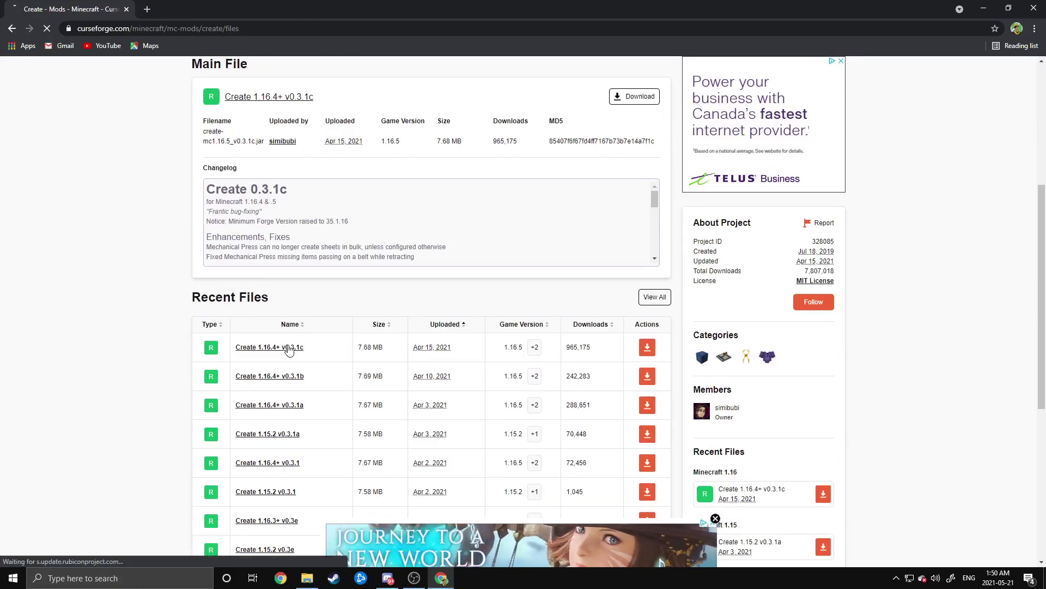
{"action": "left_click", "coordinate": [289, 348]}
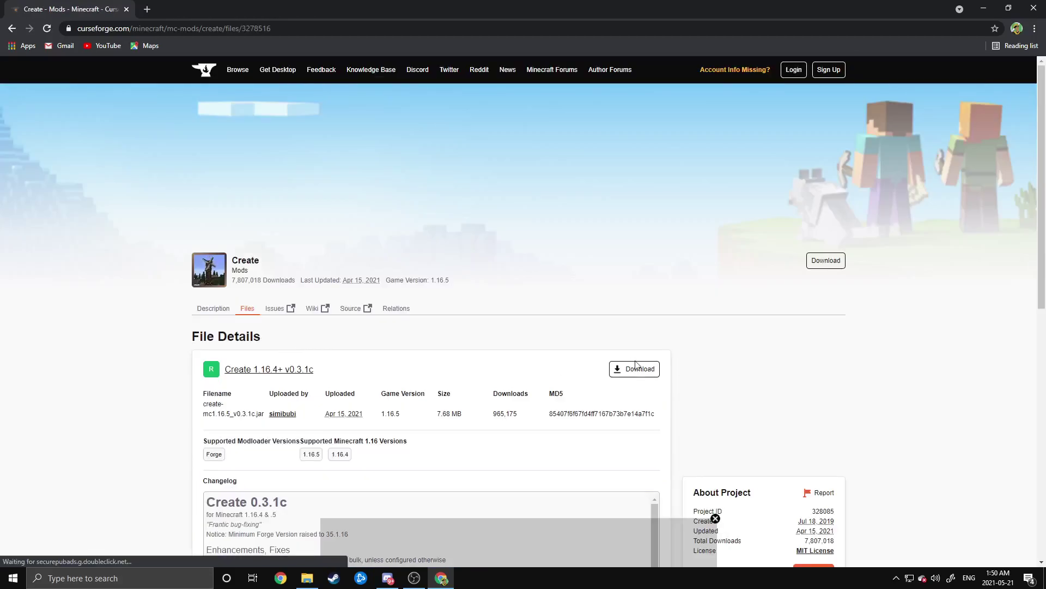
{"action": "left_click", "coordinate": [636, 366]}
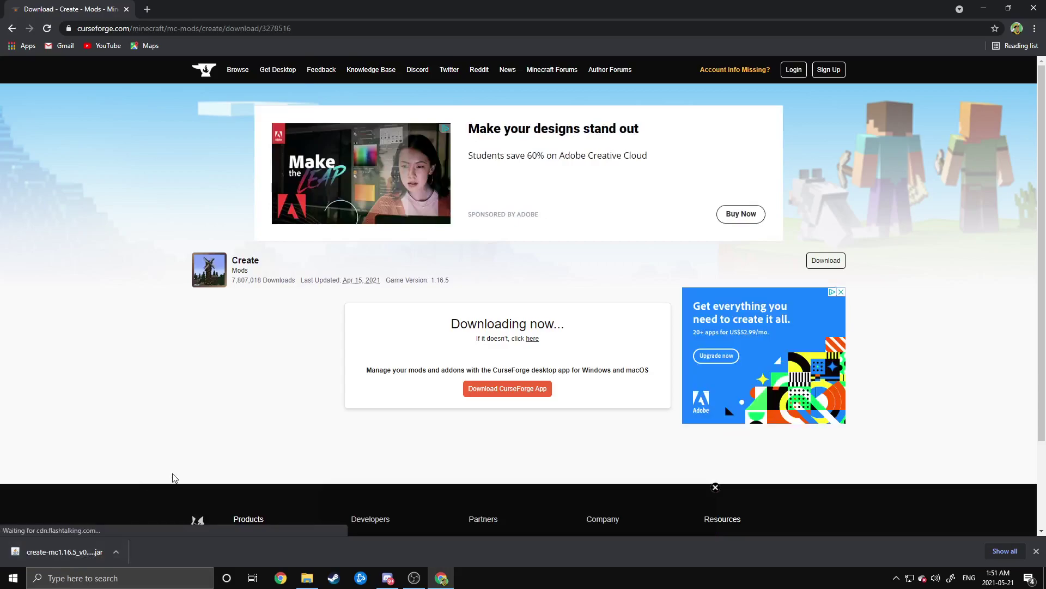
Open the .minecraft folder inside %appdata%
{"action": "key", "text": "super+r"}
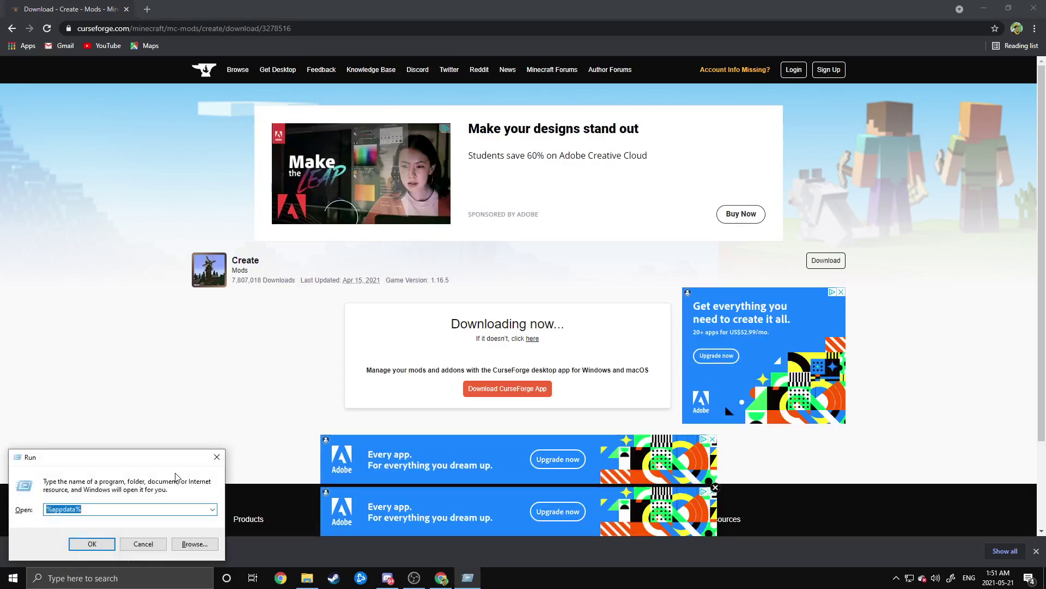
{"action": "key", "text": "Return"}
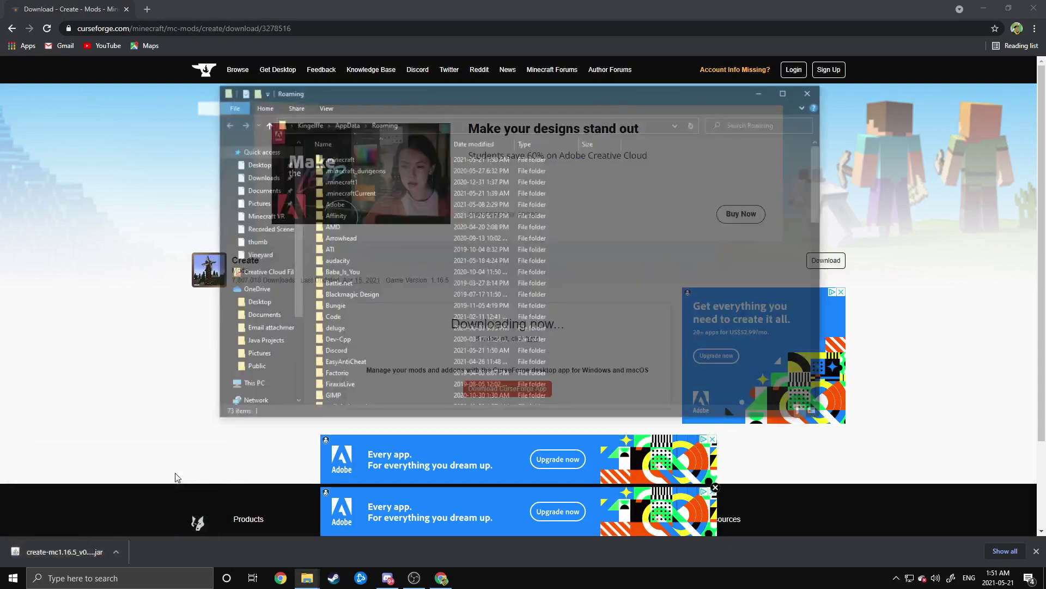
{"action": "double_click", "coordinate": [347, 158]}
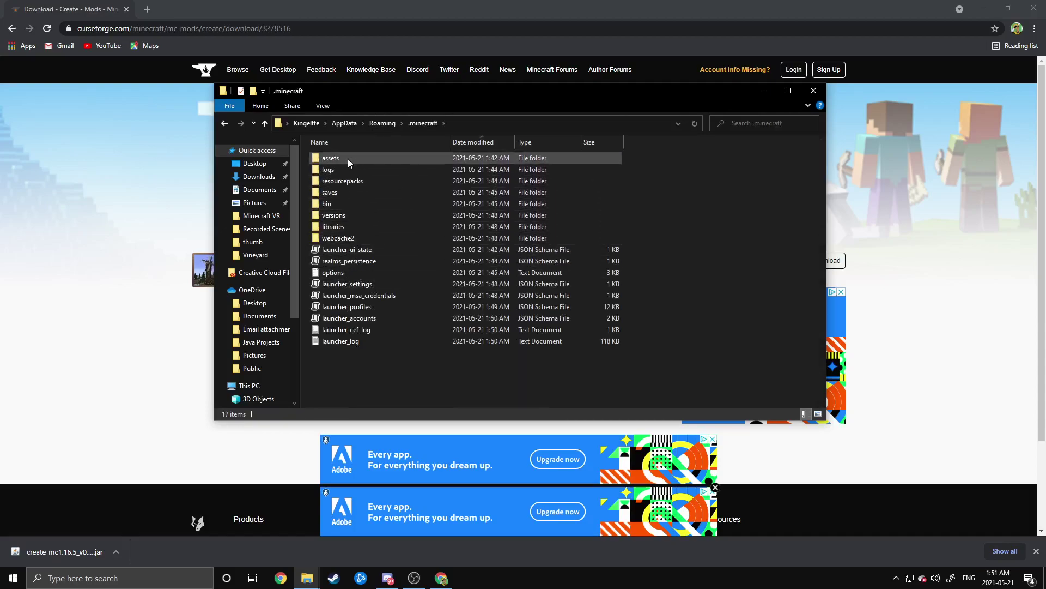
Create a folder named mods in .minecraft and put the downloaded Create jar into it
{"action": "right_click", "coordinate": [354, 370]}
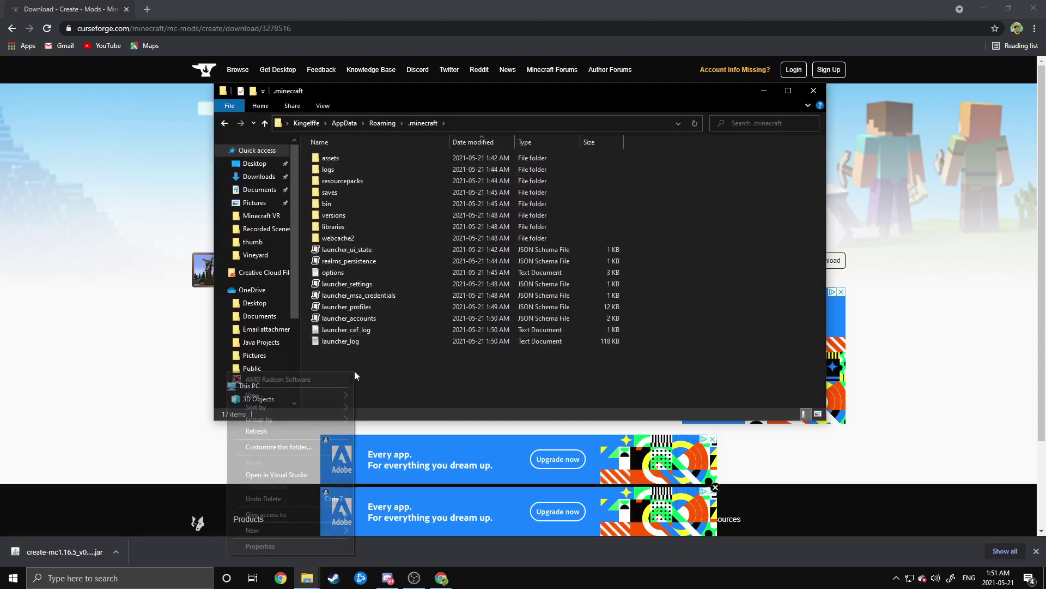
{"action": "mouse_move", "coordinate": [293, 532]}
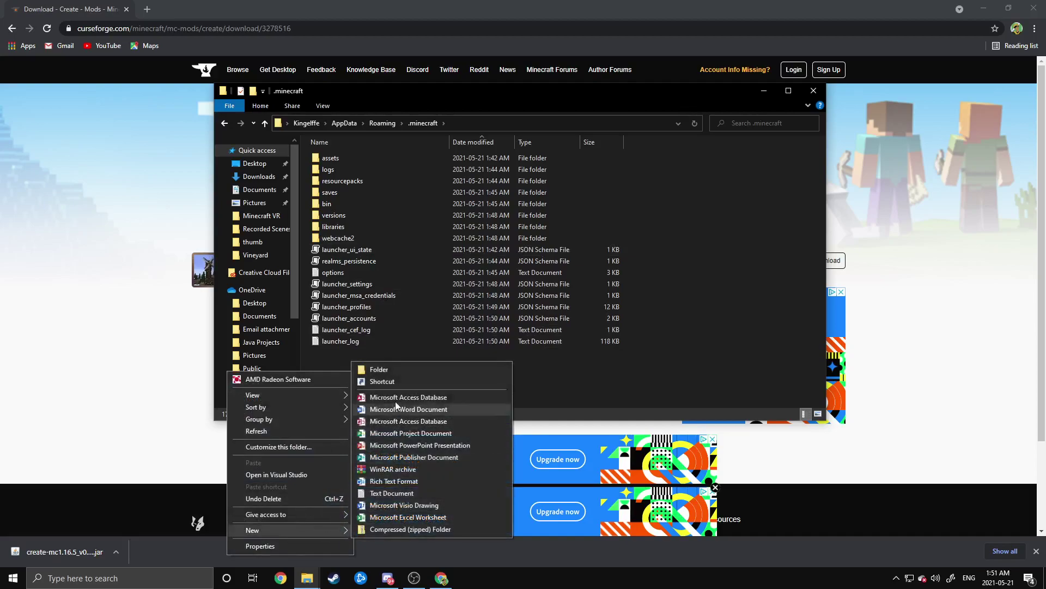
{"action": "left_click", "coordinate": [364, 370]}
{"action": "type", "text": "mods"}
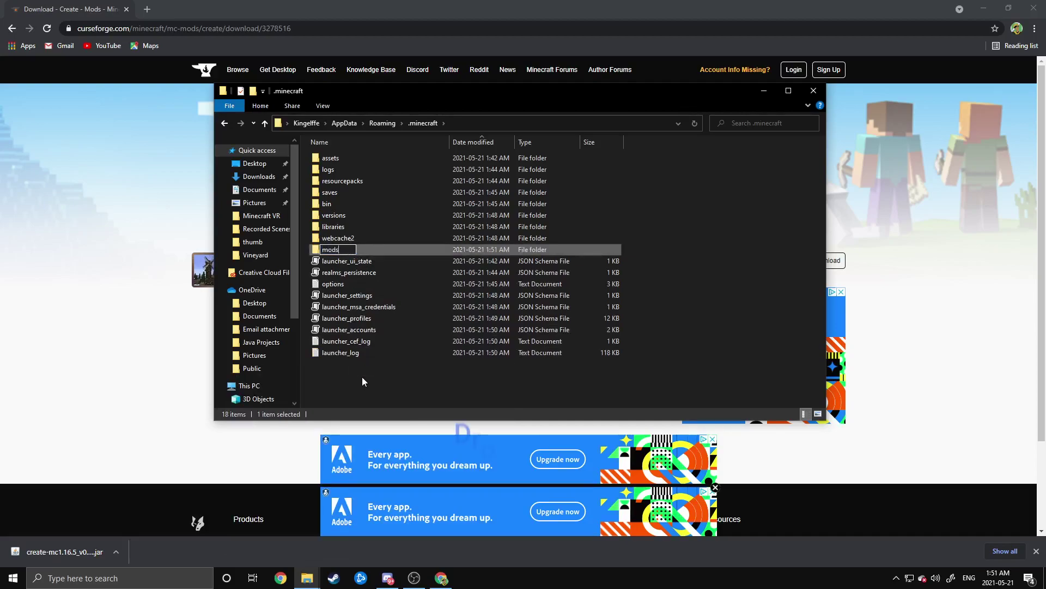
{"action": "key", "text": "Return"}
{"action": "double_click", "coordinate": [374, 251]}
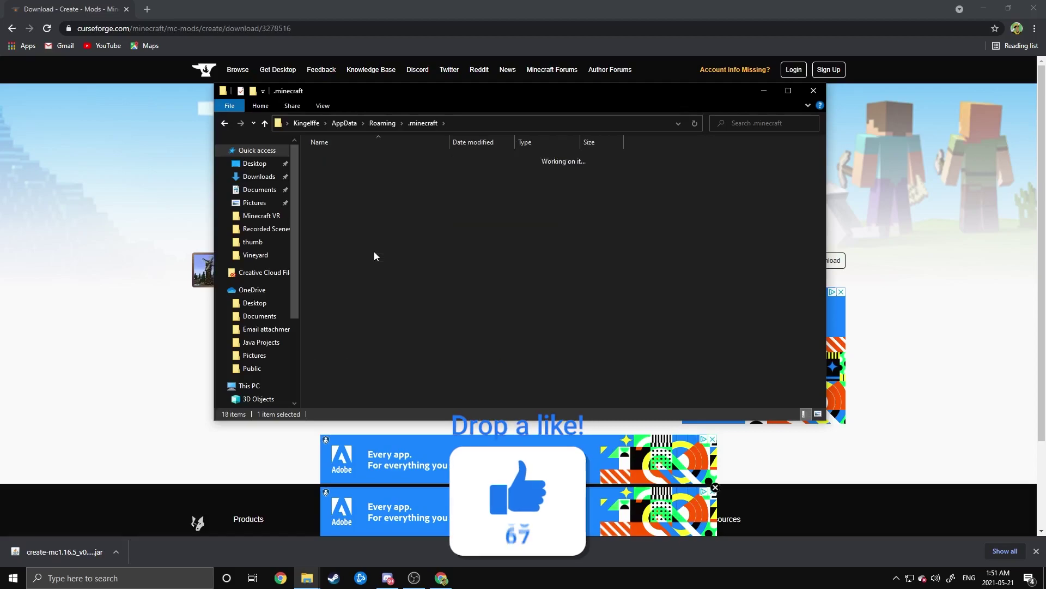
{"action": "left_click_drag", "start_coordinate": [66, 551], "coordinate": [504, 276]}
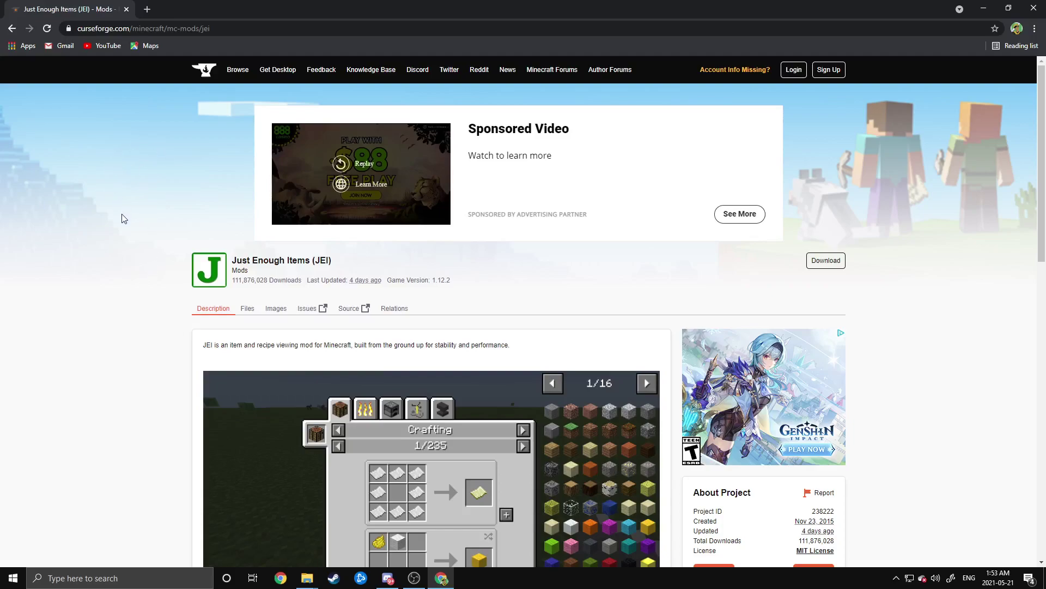
Download jei-1.16.5-7.7.0.98.jar from the Just Enough Items files and add it to the mods folder
{"action": "scroll", "coordinate": [130, 251], "scroll_direction": "down", "scroll_amount": 1}
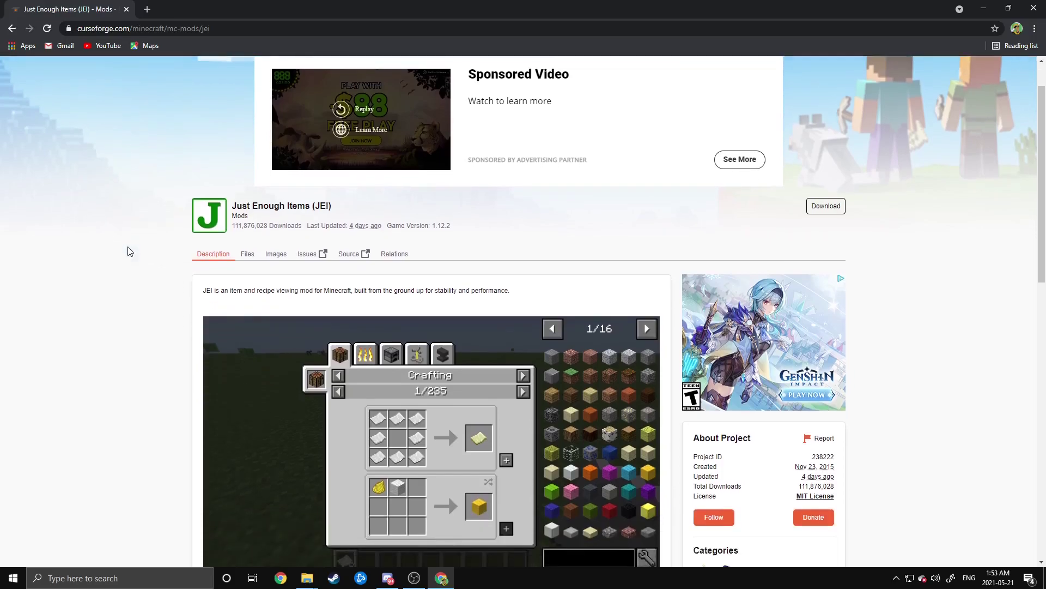
{"action": "left_click", "coordinate": [246, 256]}
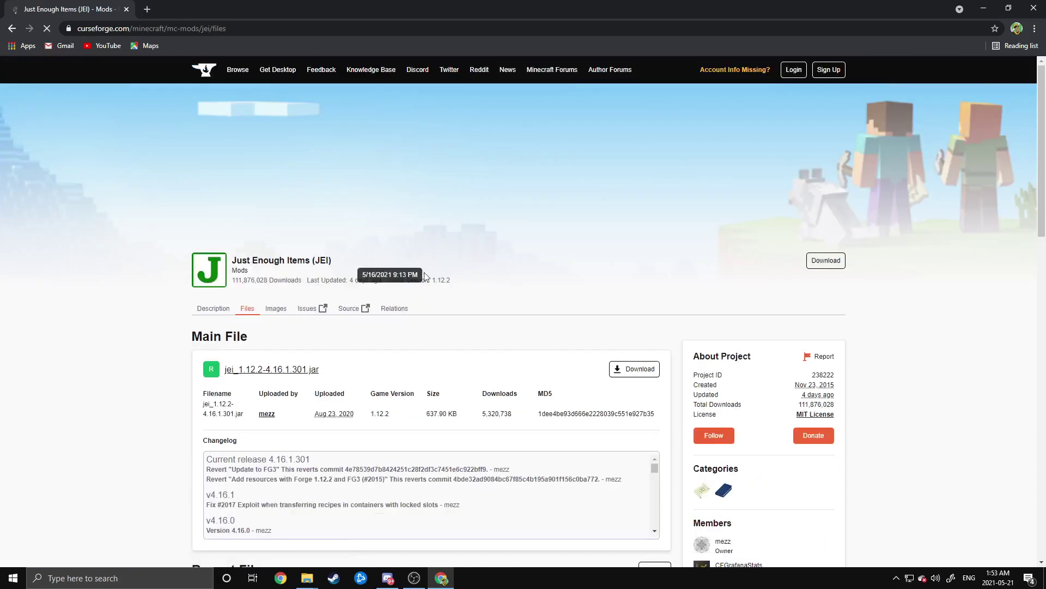
{"action": "scroll", "coordinate": [451, 273], "scroll_direction": "down", "scroll_amount": 5}
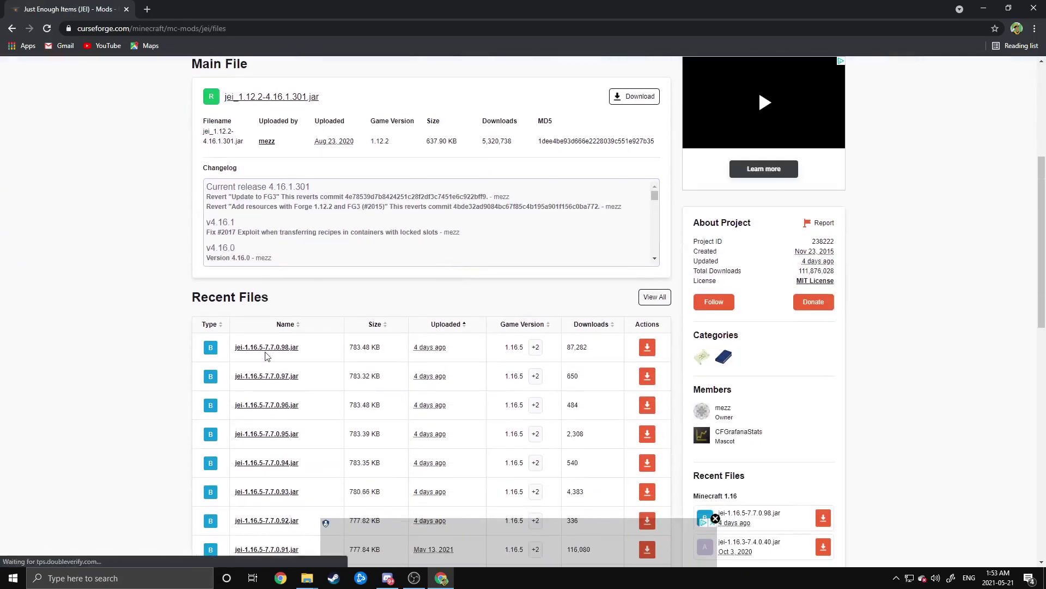
{"action": "left_click", "coordinate": [283, 348]}
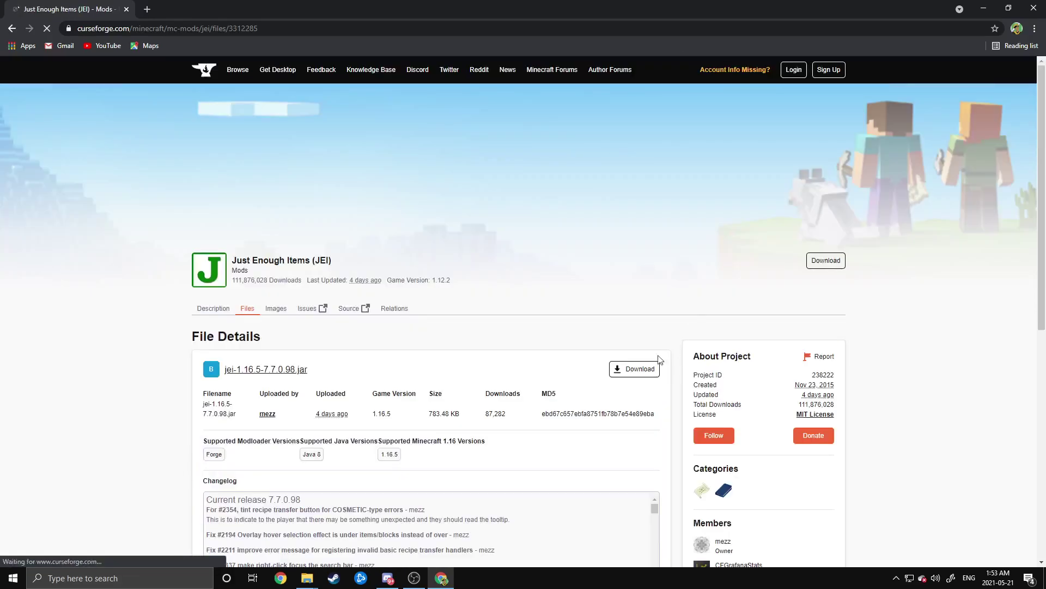
{"action": "left_click", "coordinate": [639, 370]}
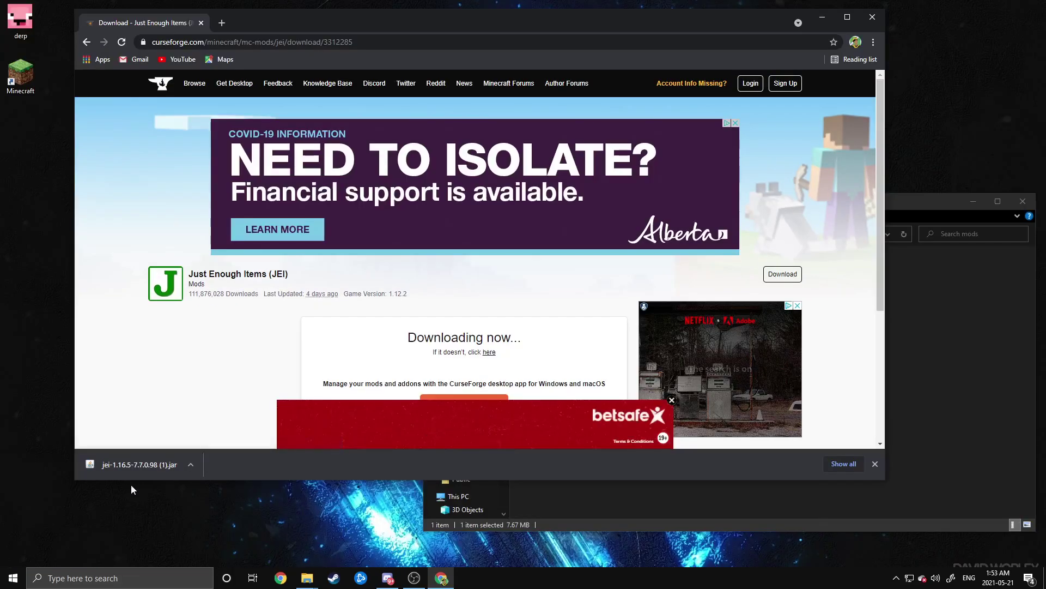
{"action": "left_click_drag", "start_coordinate": [114, 468], "coordinate": [630, 504]}
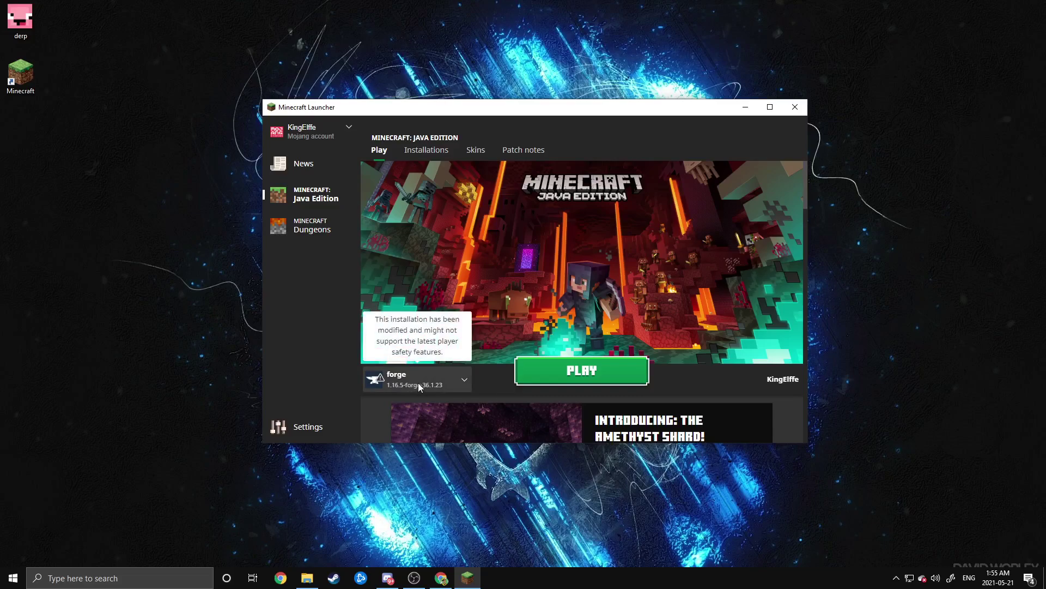
Launch the forge installation, accept the modified-installation warning, and open the game's mod list
{"action": "left_click", "coordinate": [524, 369]}
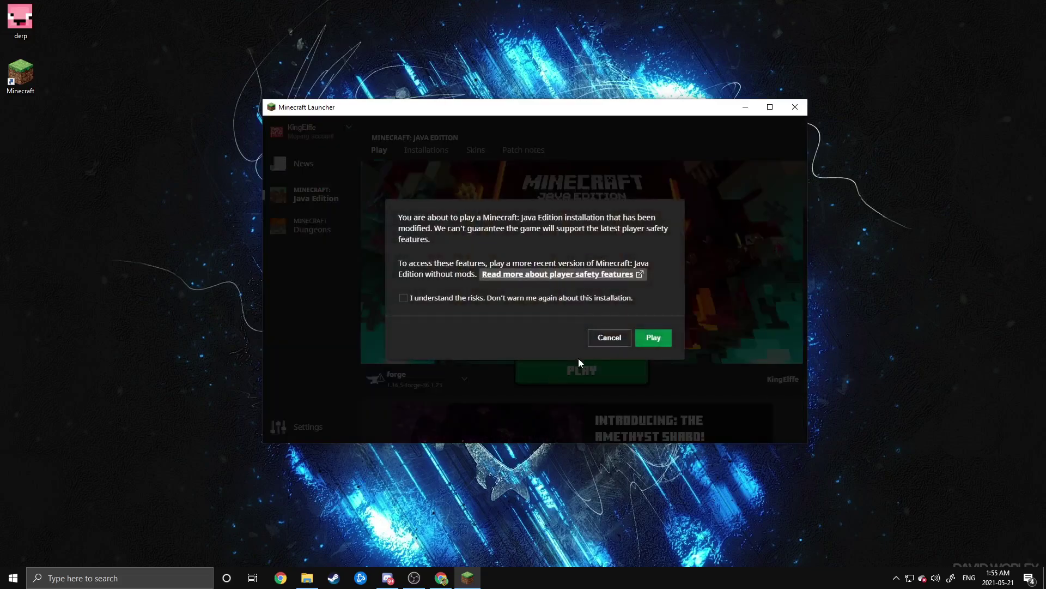
{"action": "left_click", "coordinate": [656, 338]}
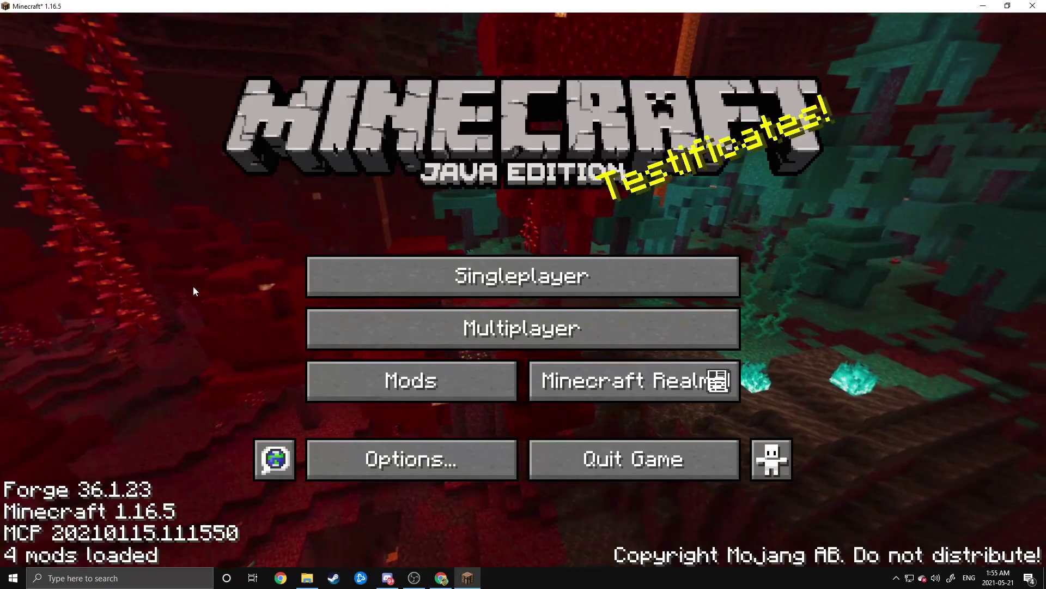
{"action": "left_click", "coordinate": [380, 390]}
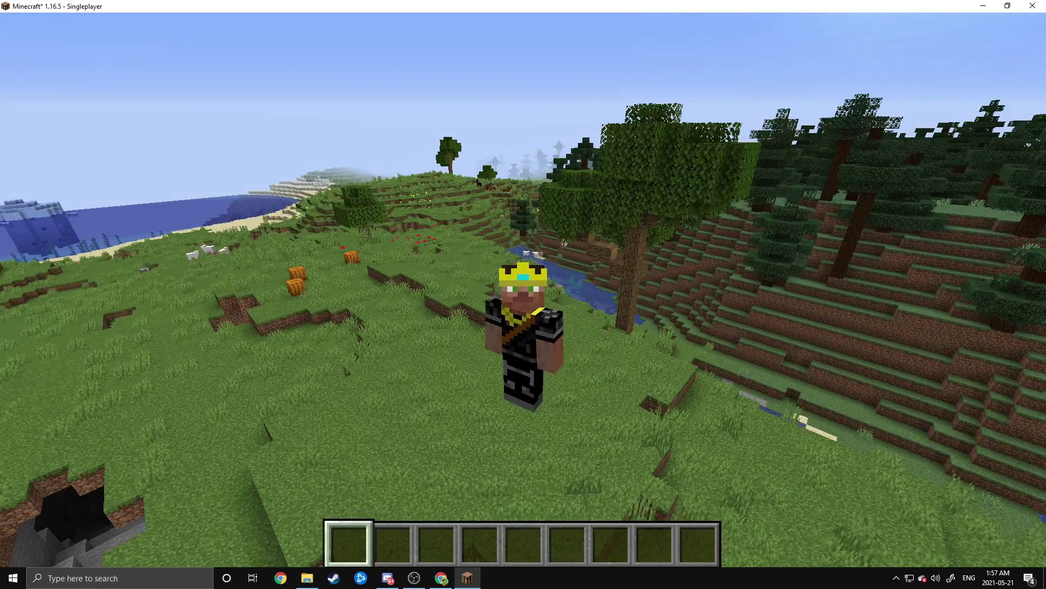
Open the creative inventory and page backwards through the JEI item list to examine the Create mod's items
{"action": "key", "text": "e"}
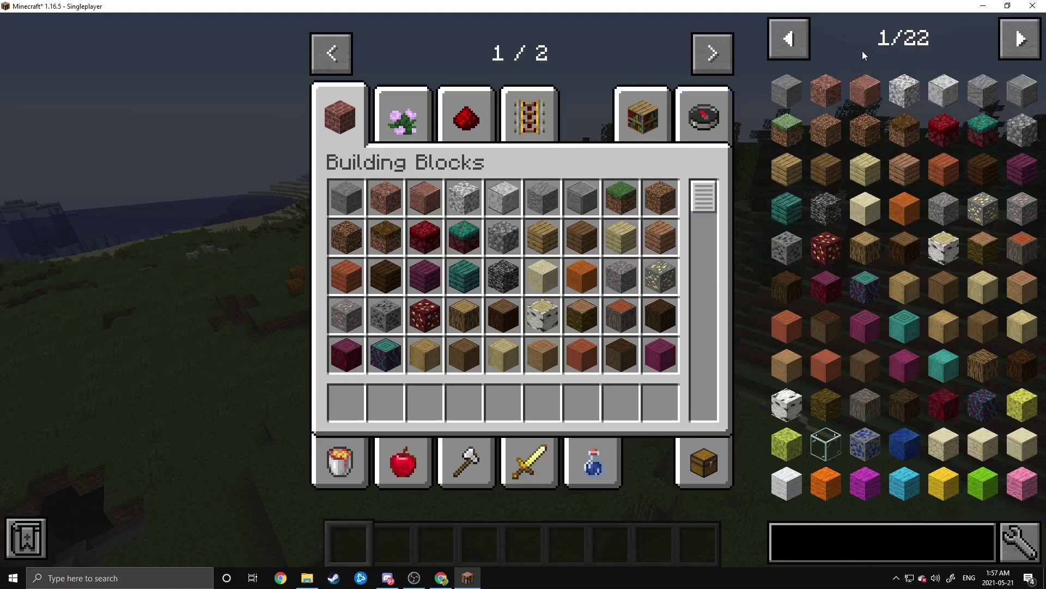
{"action": "left_click", "coordinate": [800, 42]}
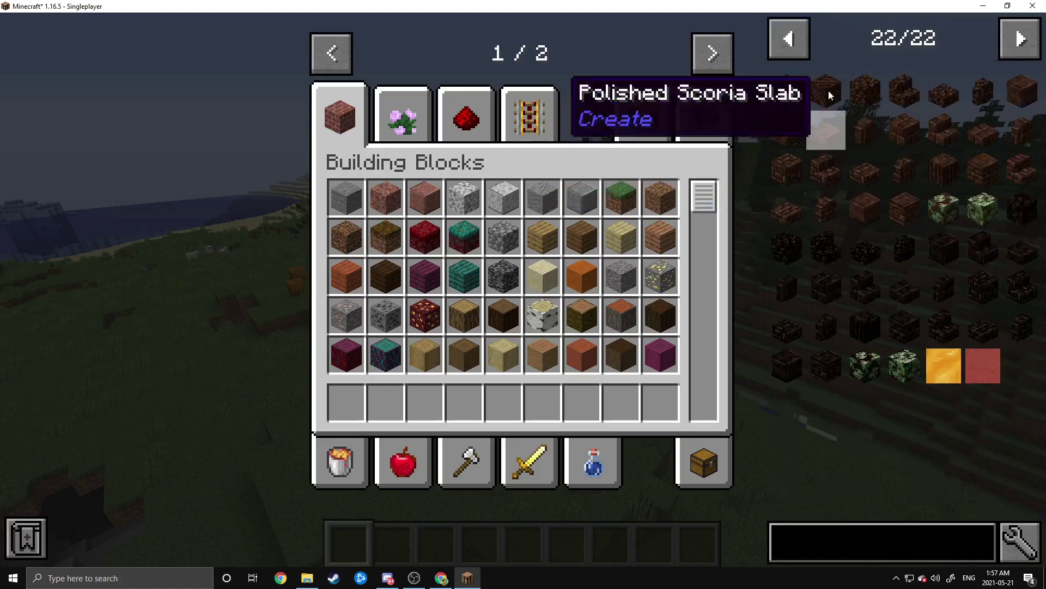
{"action": "left_click", "coordinate": [796, 55]}
{"action": "left_click", "coordinate": [796, 55]}
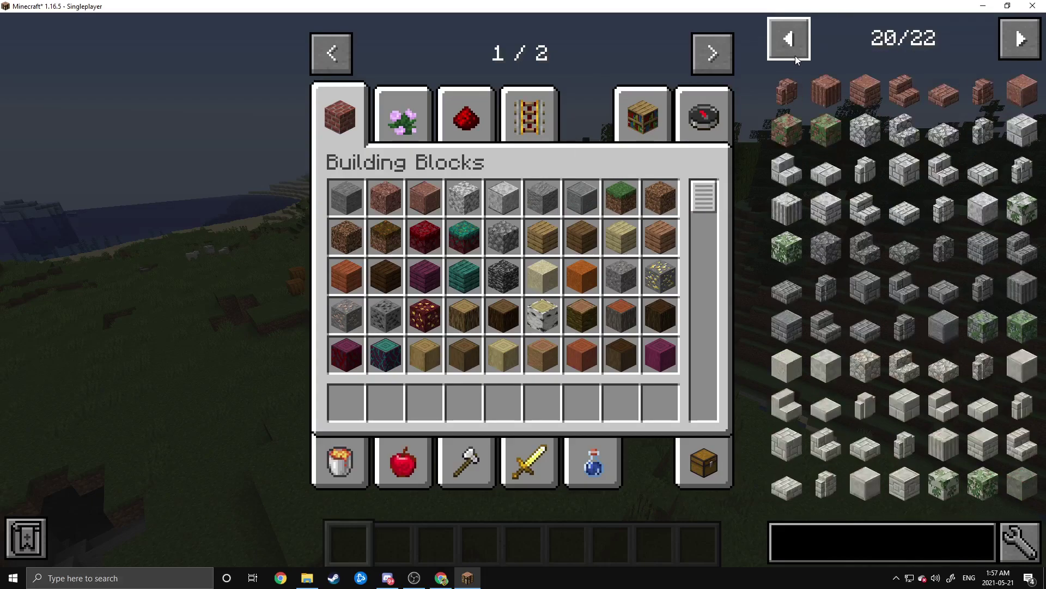
{"action": "left_click", "coordinate": [796, 55]}
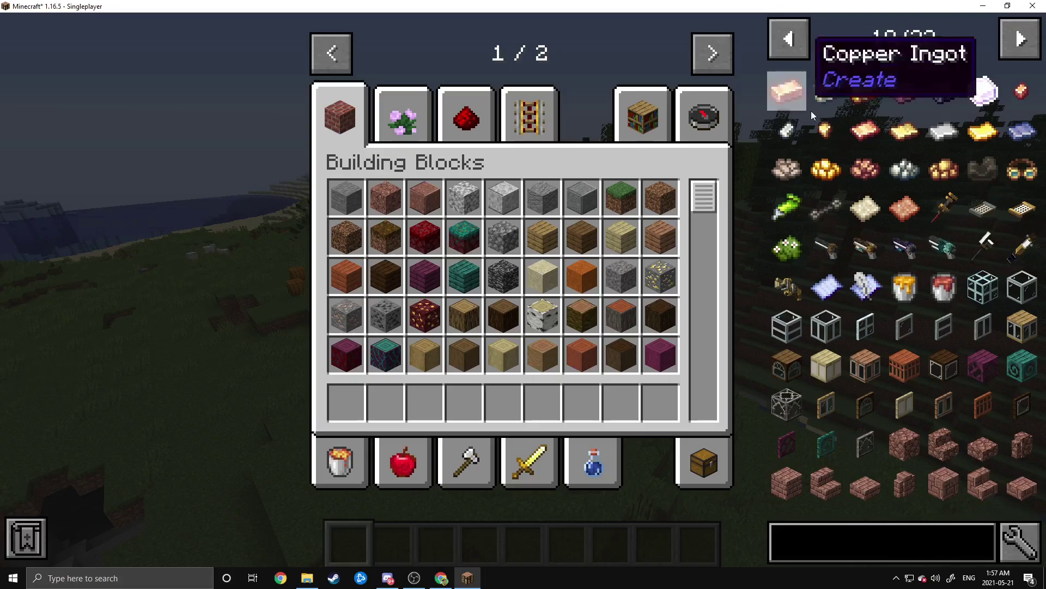
{"action": "left_click", "coordinate": [797, 295]}
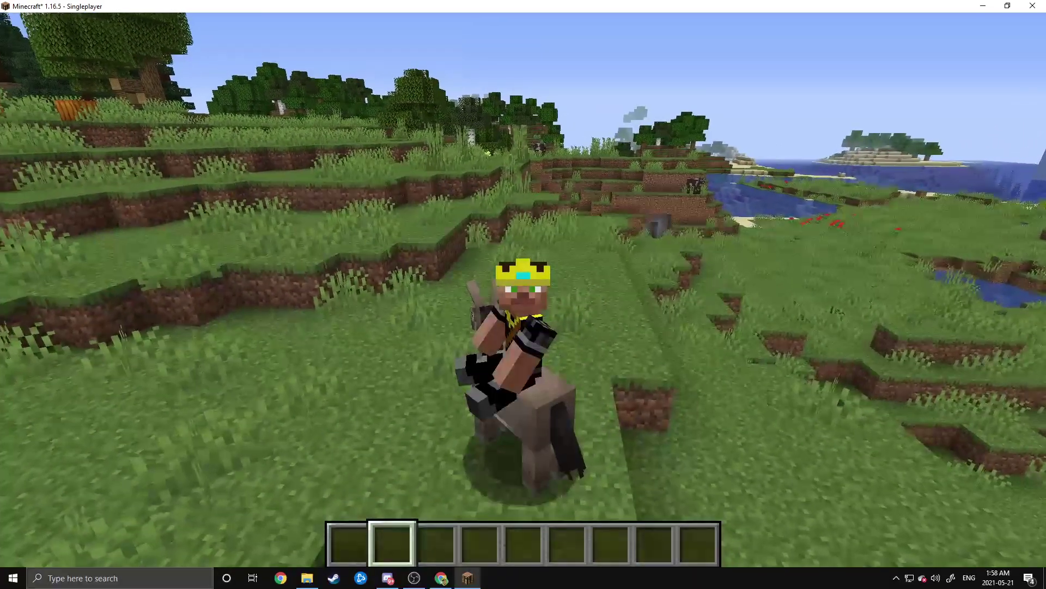
{"action": "key", "text": "w"}
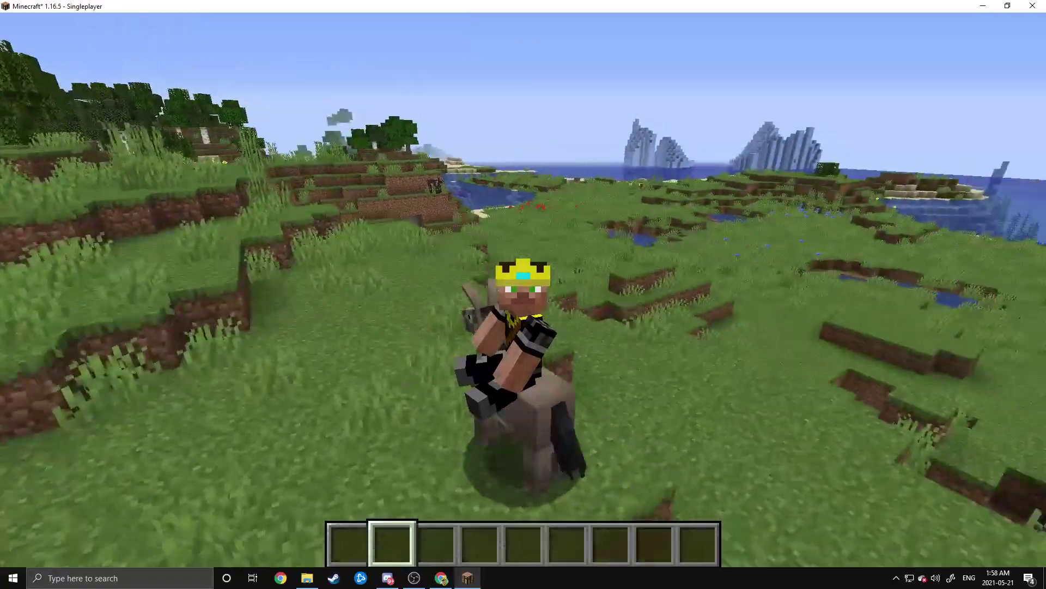